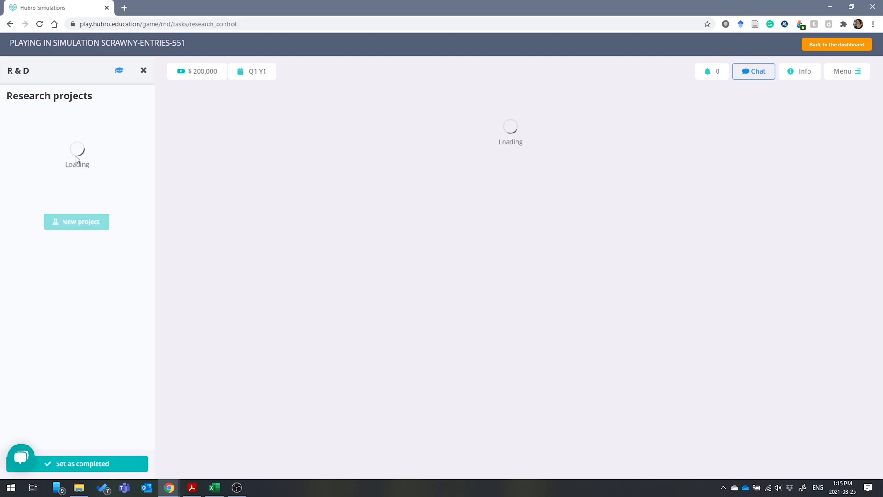
Review the cost of the Basic jetpack research project in the R&D task and close the task.
{"action": "mouse_move", "coordinate": [69, 129]}
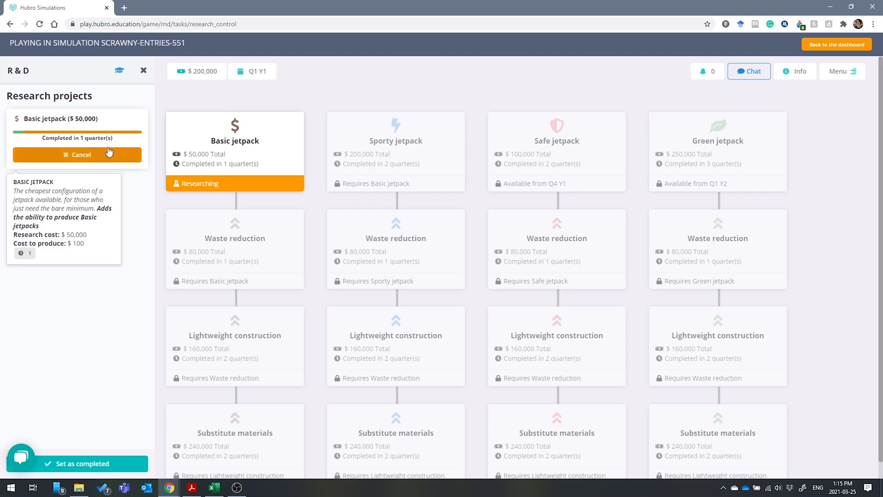
{"action": "left_click", "coordinate": [144, 71]}
Check the build cost and quarterly maintenance of a rented factory in the Production task's formulas and explanations.
{"action": "left_click", "coordinate": [77, 163]}
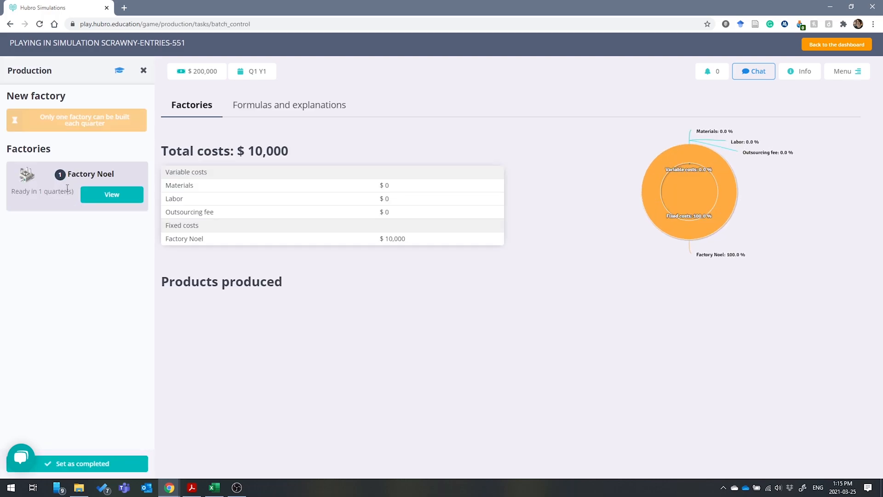
{"action": "left_click", "coordinate": [289, 105]}
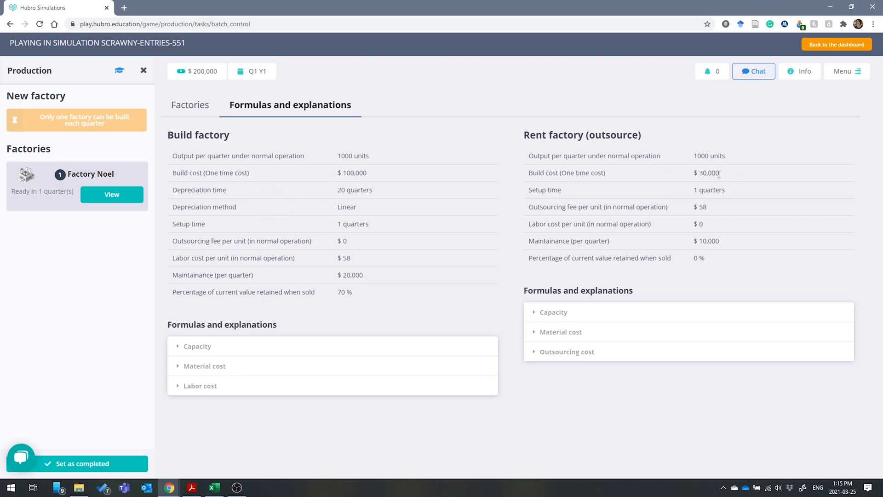
{"action": "left_click_drag", "start_coordinate": [719, 174], "coordinate": [702, 174]}
{"action": "left_click", "coordinate": [720, 241]}
{"action": "left_click", "coordinate": [144, 70]}
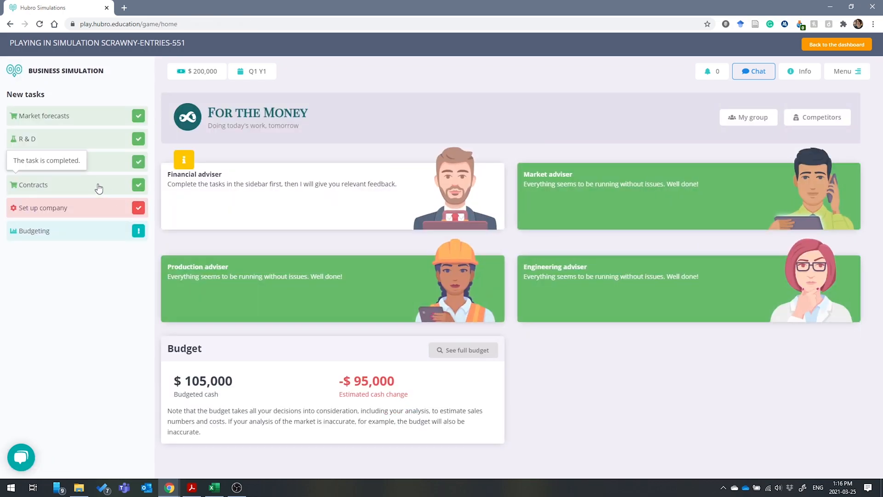
Check the marketing budget for the Basic jetpack in the Contracts task.
{"action": "left_click", "coordinate": [99, 188]}
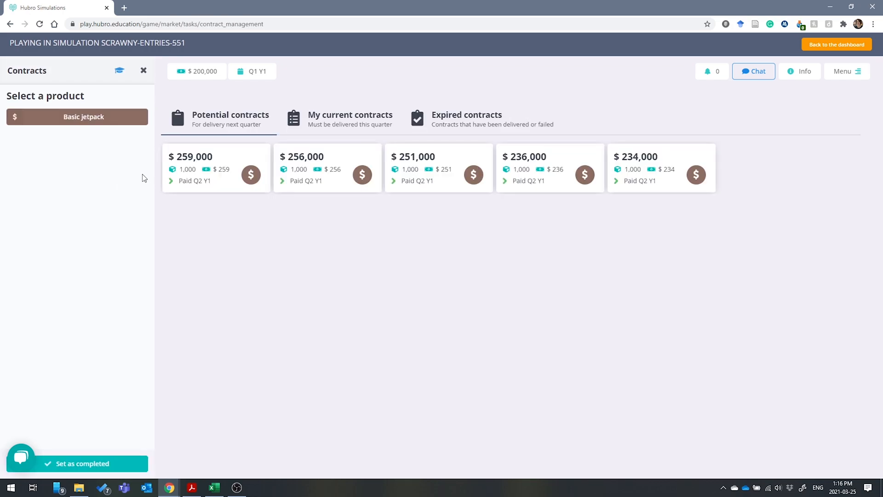
{"action": "left_click", "coordinate": [110, 119]}
{"action": "left_click", "coordinate": [39, 196]}
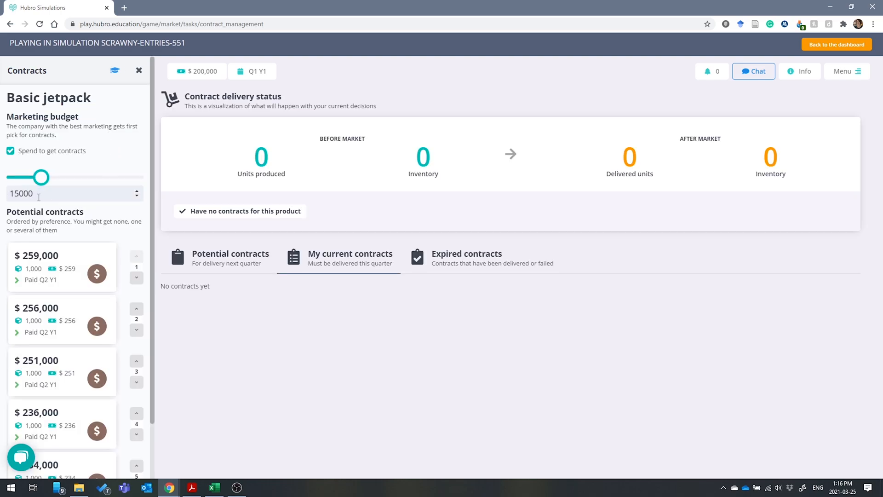
Switch to Excel and check the Q1 factory, R&D and production costs in the Hubro B2B Budgeting decisions table.
{"action": "left_click", "coordinate": [18, 133]}
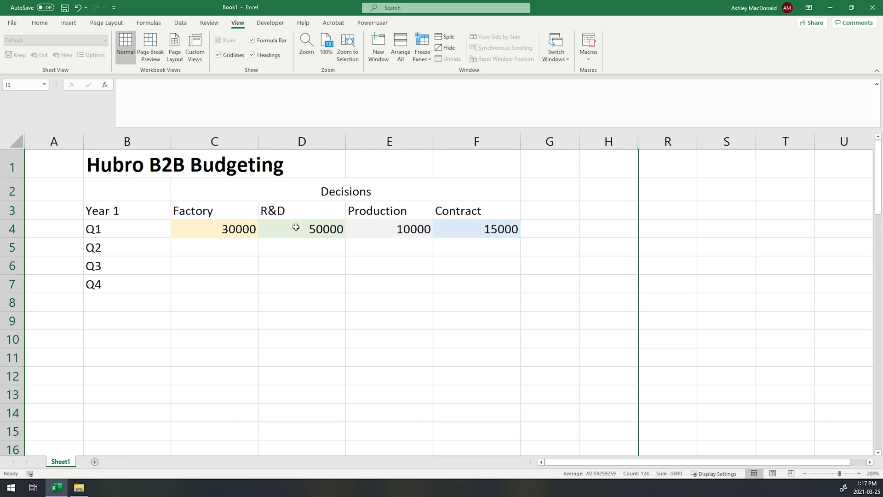
{"action": "left_click", "coordinate": [228, 213]}
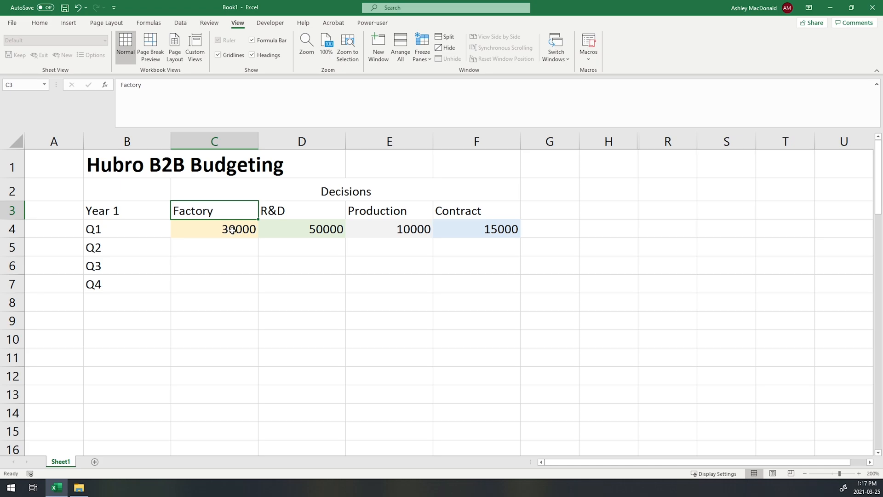
{"action": "left_click", "coordinate": [231, 230]}
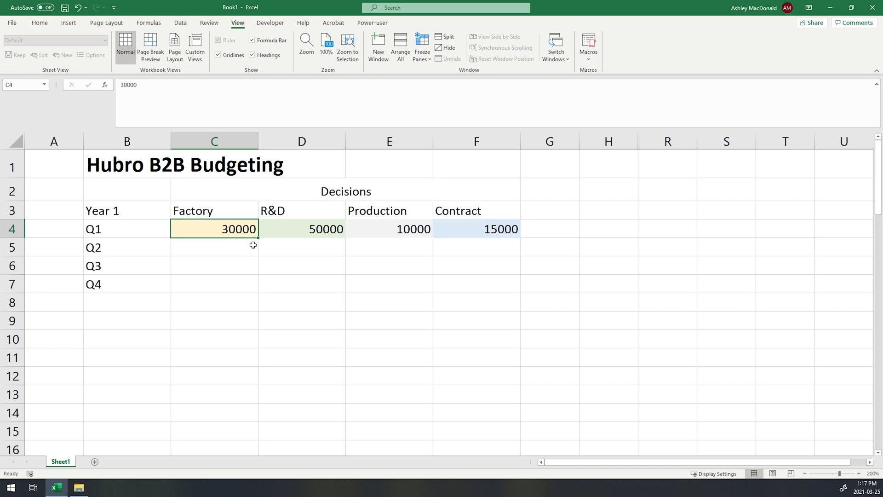
{"action": "left_click", "coordinate": [292, 210]}
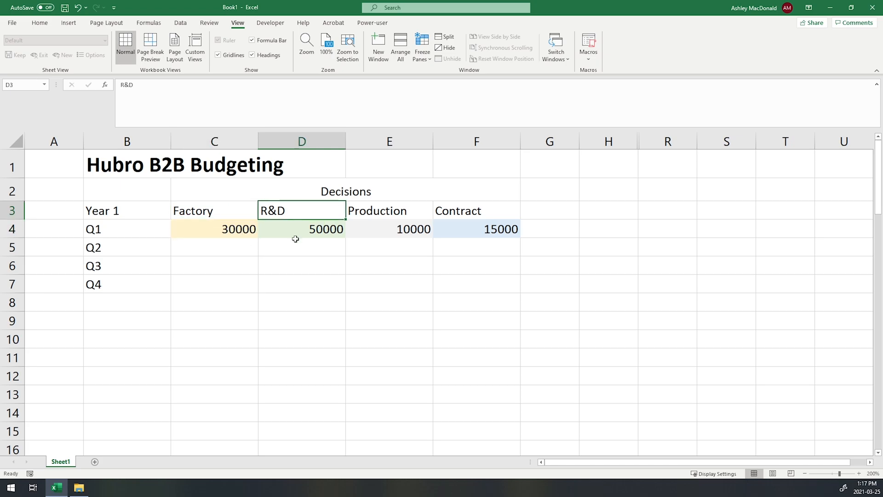
{"action": "left_click", "coordinate": [302, 232]}
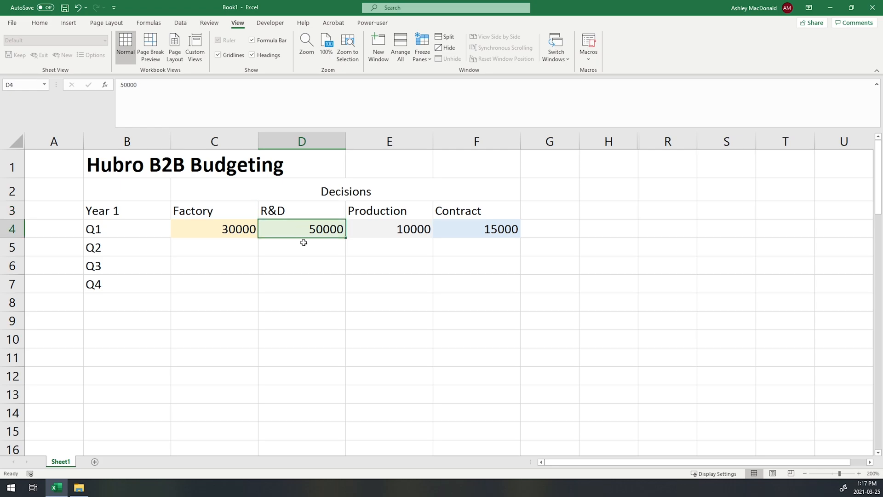
{"action": "left_click", "coordinate": [386, 212]}
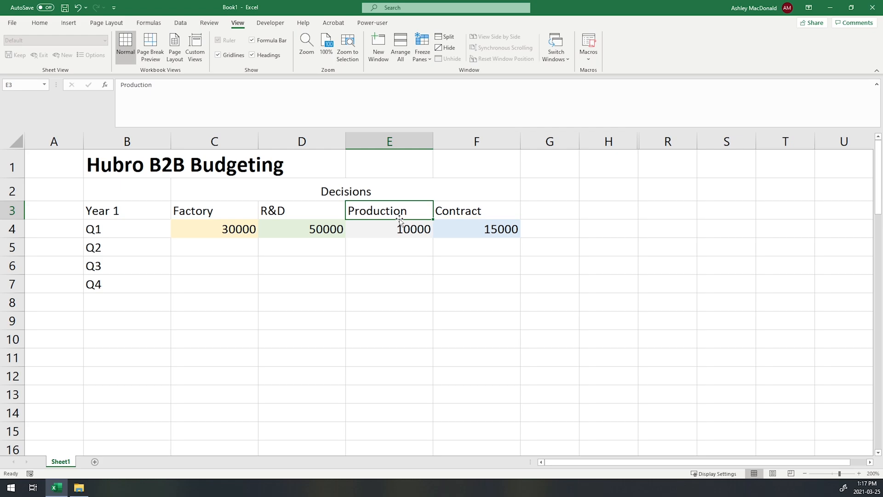
{"action": "left_click", "coordinate": [399, 229]}
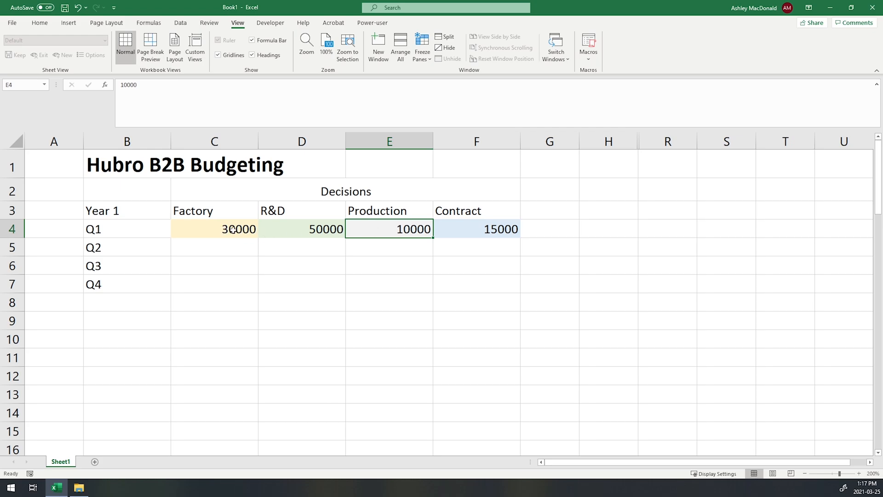
Move the production cost of 10000 down to the Q2 row and check the Q1 contract cost.
{"action": "left_click_drag", "start_coordinate": [386, 237], "coordinate": [388, 251]}
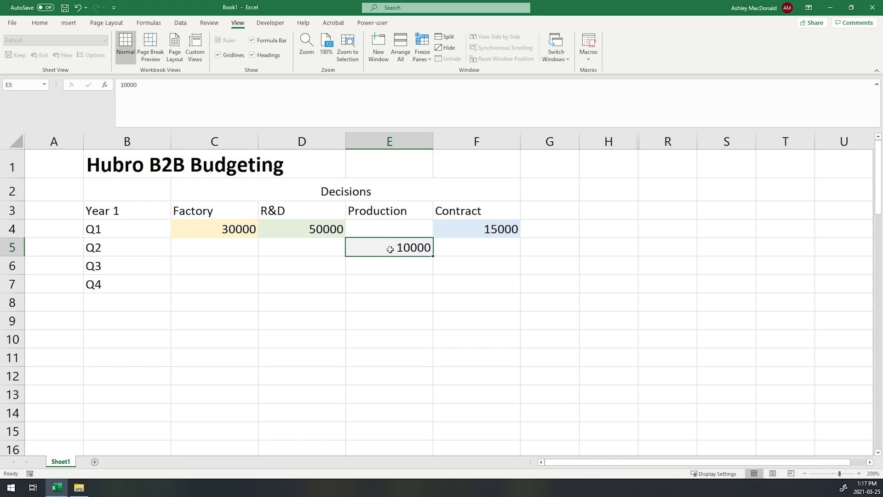
{"action": "left_click", "coordinate": [475, 228]}
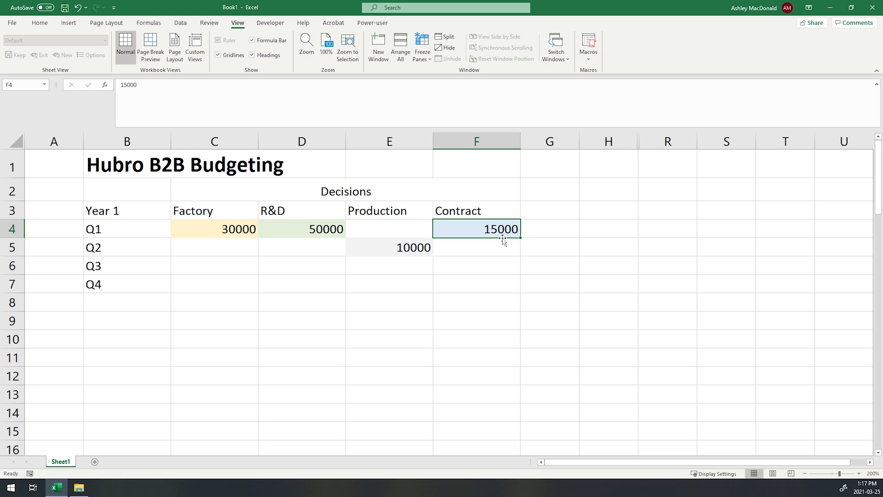
Expand and review the simulation's Q1 Y1 operating and cash flow budgets, and unhide the Excel worksheet's columns between H and R.
{"action": "left_click_drag", "start_coordinate": [604, 141], "coordinate": [722, 136]}
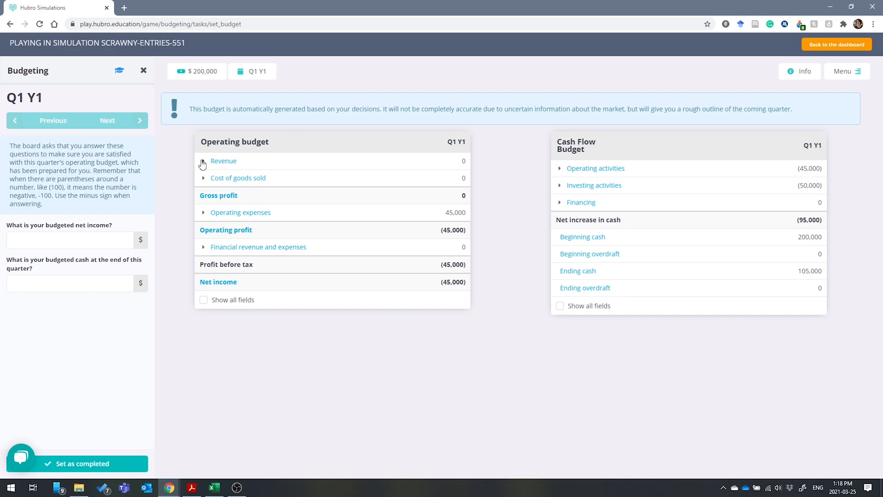
{"action": "left_click", "coordinate": [202, 162]}
{"action": "scroll", "coordinate": [468, 230], "scroll_direction": "down", "scroll_amount": 2}
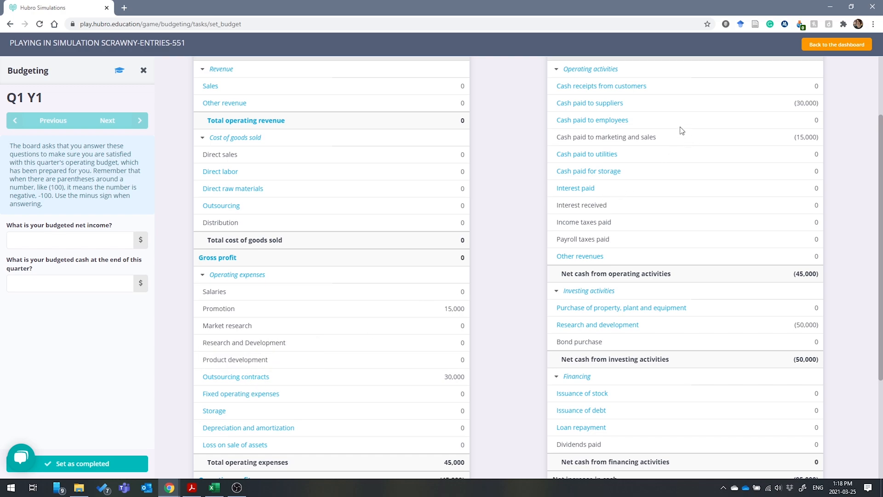
{"action": "mouse_move", "coordinate": [594, 102]}
{"action": "scroll", "coordinate": [537, 272], "scroll_direction": "down", "scroll_amount": 3}
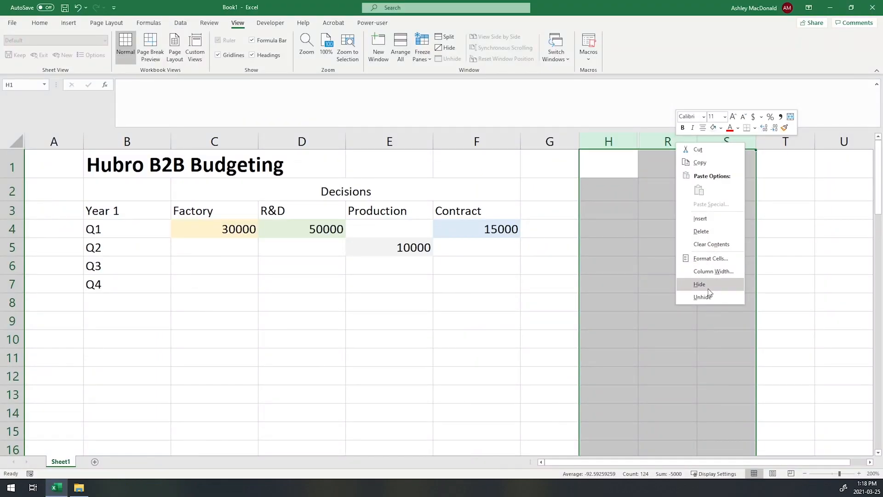
{"action": "left_click", "coordinate": [703, 294]}
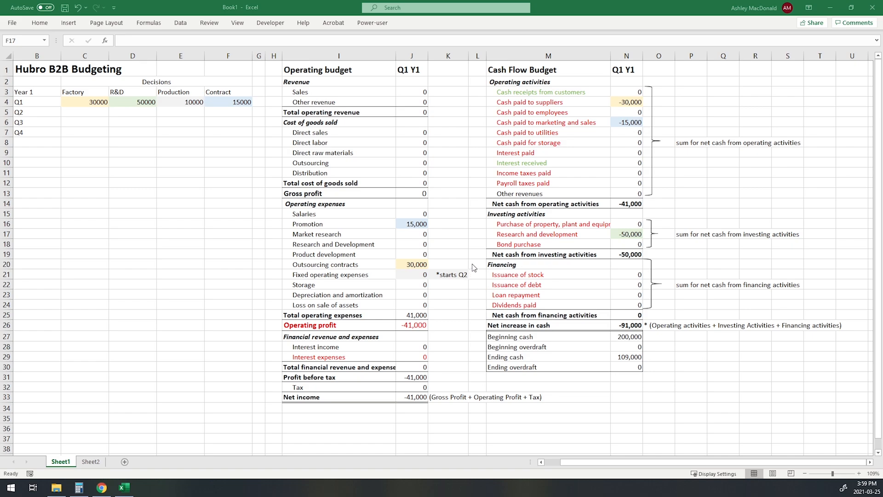
Trace the Q1 contract cost to marketing and sales in the cash flow budget and Promotion in the operating budget.
{"action": "left_click", "coordinate": [238, 105]}
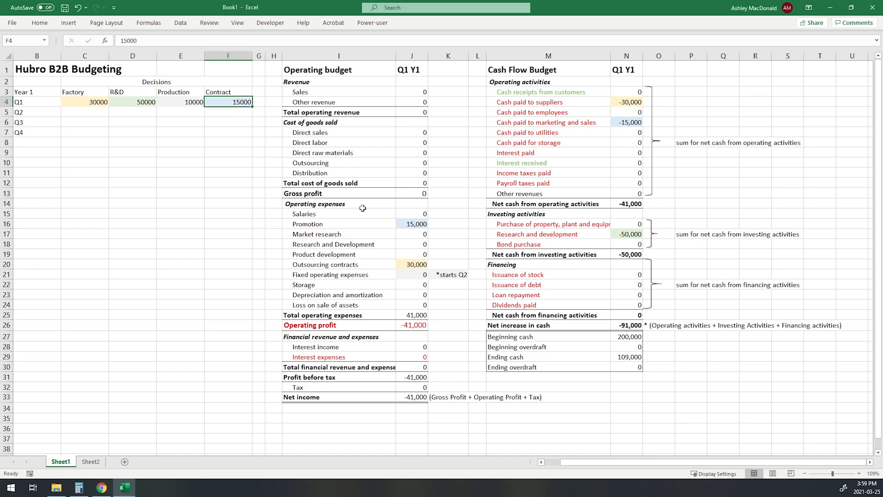
{"action": "left_click", "coordinate": [545, 122]}
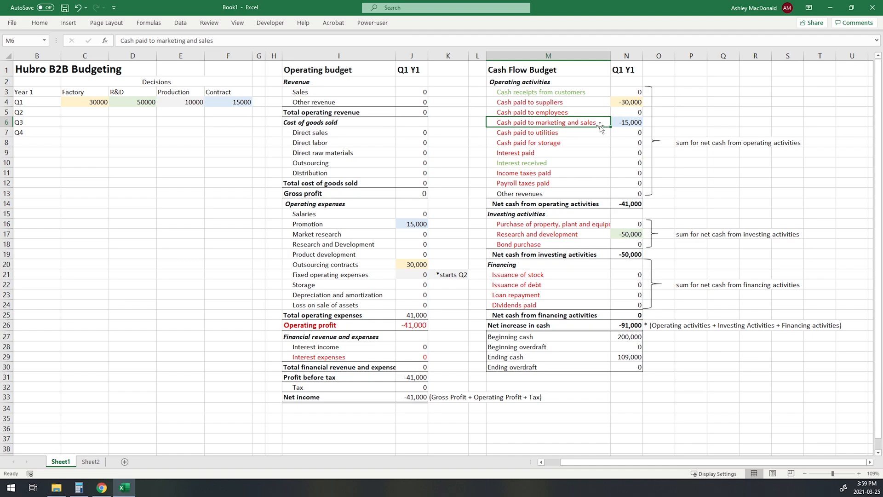
{"action": "left_click", "coordinate": [627, 122]}
{"action": "left_click", "coordinate": [327, 225]}
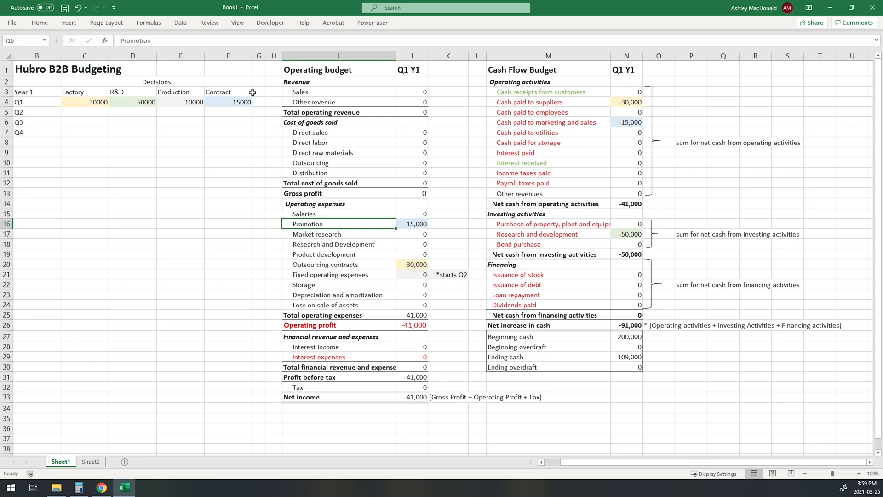
Move the 10000 production cost from cell E4 to E5 so that it falls in Q2.
{"action": "left_click", "coordinate": [185, 102]}
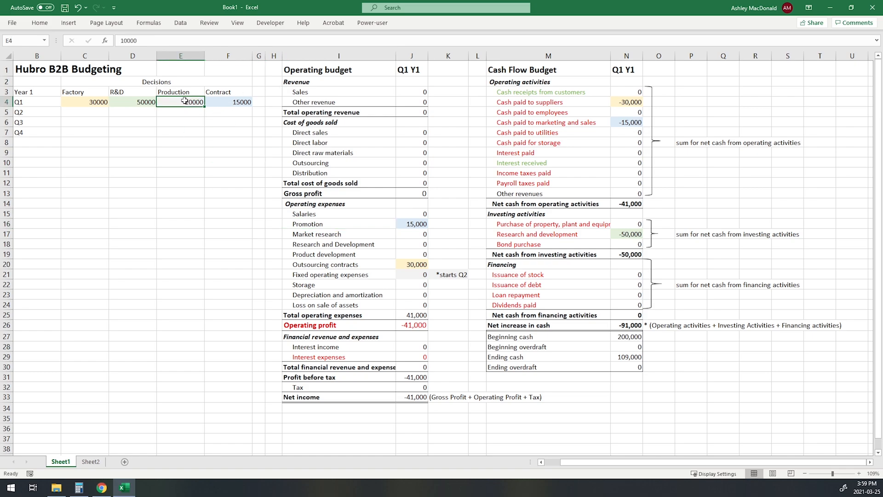
{"action": "left_click_drag", "start_coordinate": [180, 107], "coordinate": [181, 117]}
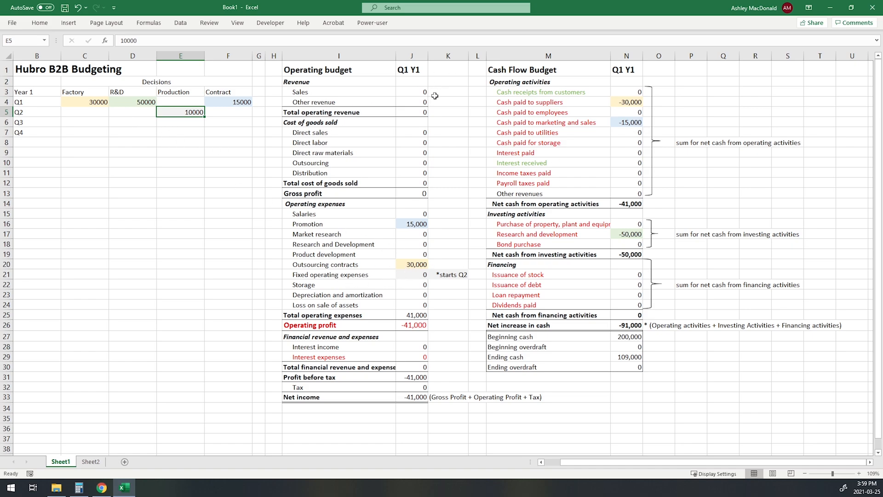
Trace the Q1 factory cost to outsourcing contracts and cash paid to suppliers, and the R&D cost to research and development under investing activities.
{"action": "left_click", "coordinate": [84, 100]}
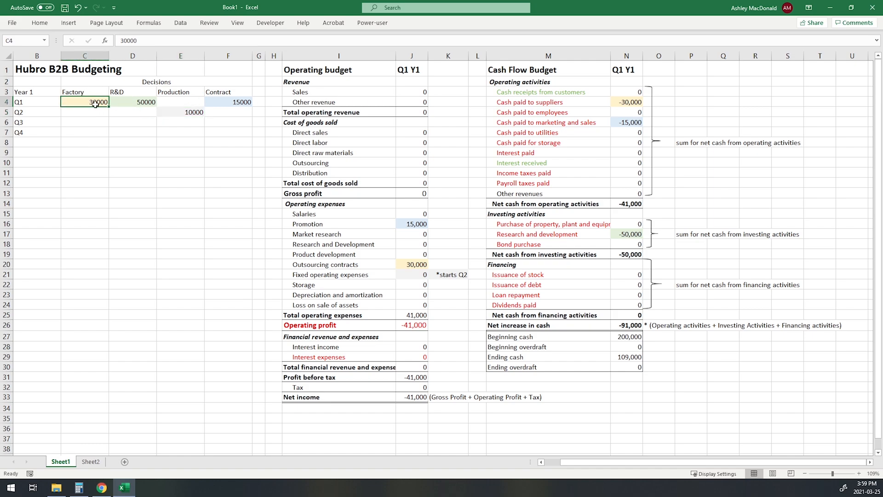
{"action": "left_click_drag", "start_coordinate": [335, 261], "coordinate": [408, 263]}
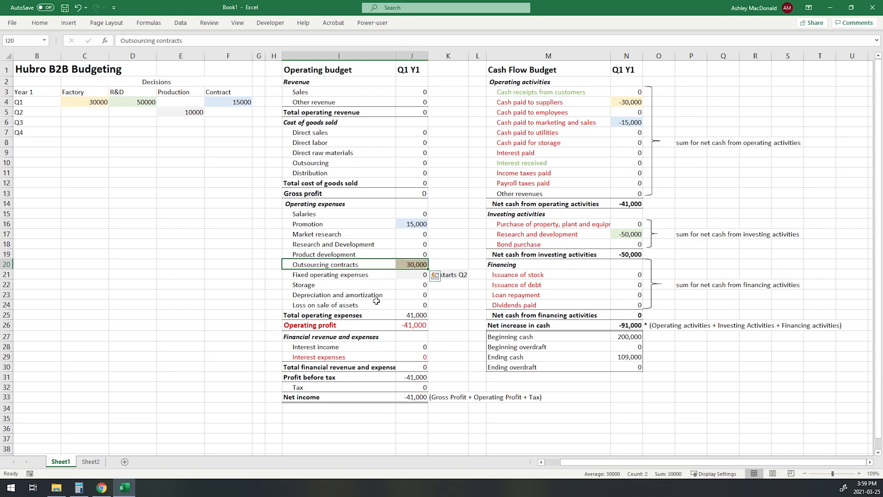
{"action": "left_click", "coordinate": [530, 102]}
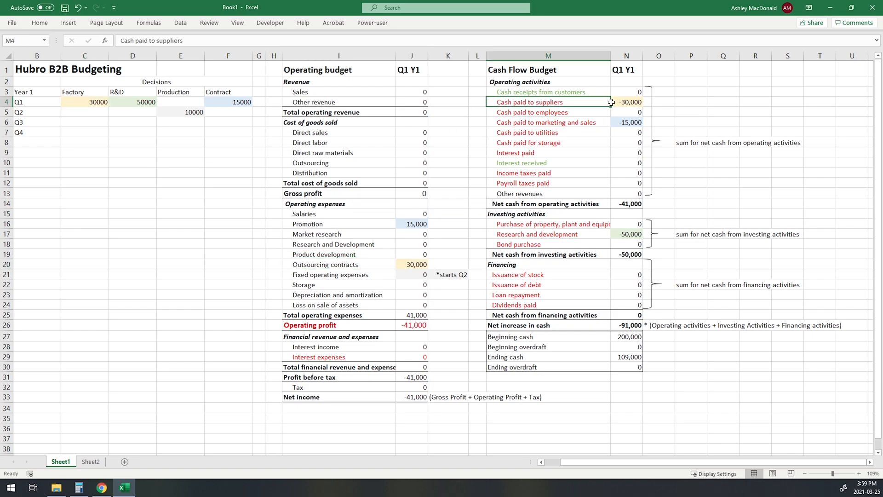
{"action": "left_click_drag", "start_coordinate": [611, 102], "coordinate": [631, 102]}
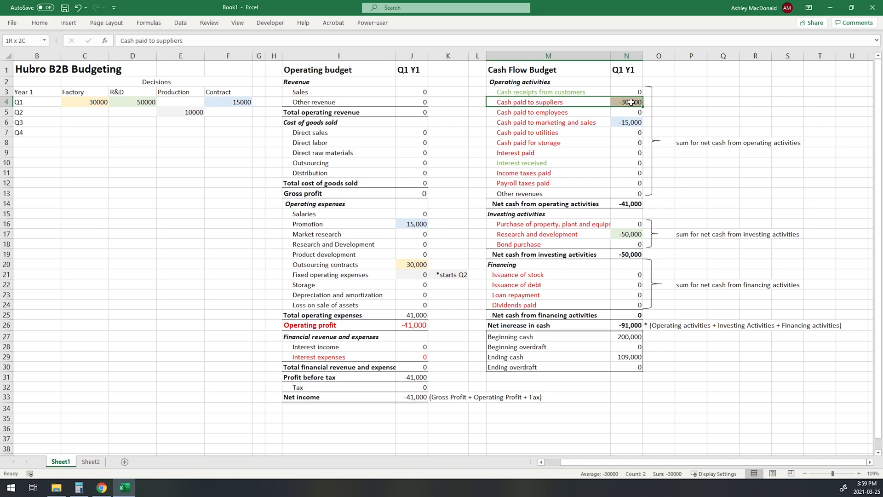
{"action": "left_click", "coordinate": [148, 100]}
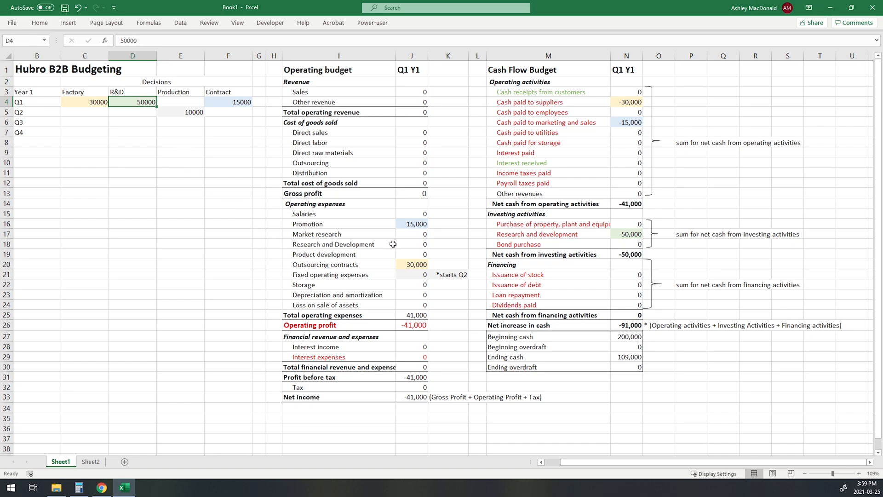
{"action": "left_click_drag", "start_coordinate": [520, 235], "coordinate": [638, 235]}
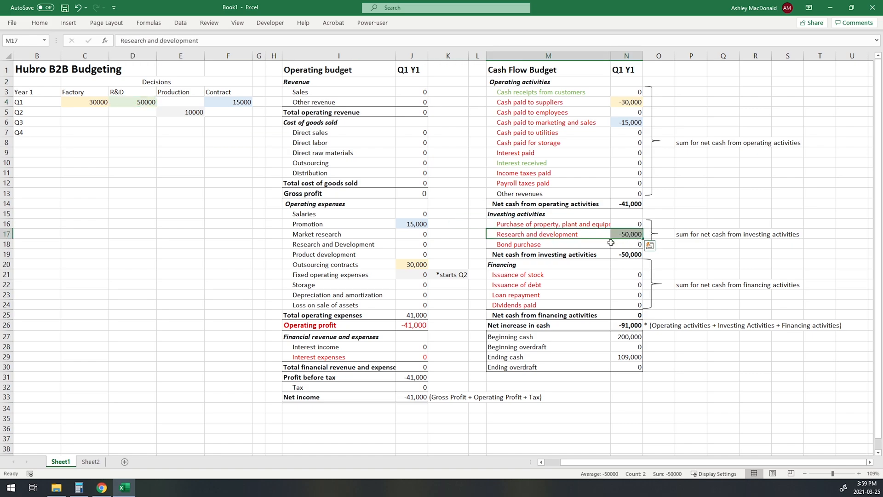